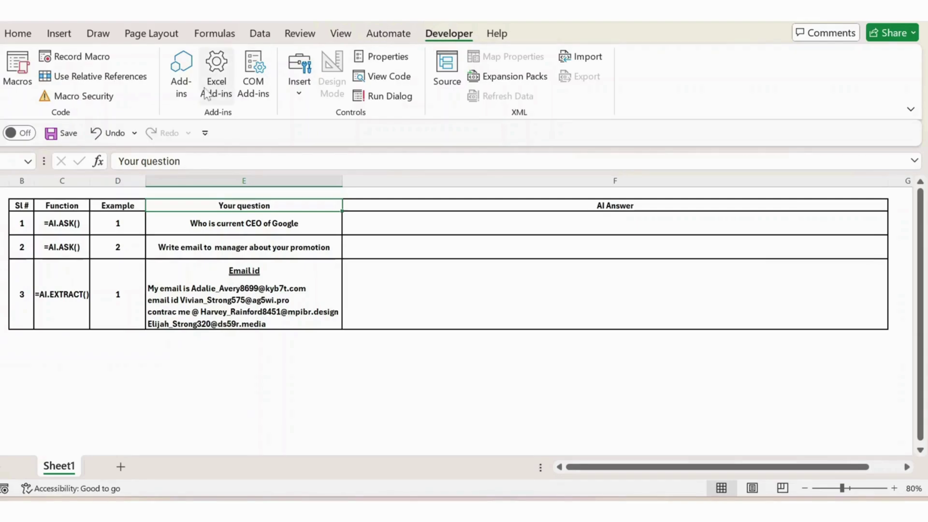
Find ChatGPT for Excel in the Office add-in store, add it and accept the license.
left_click(186, 92)
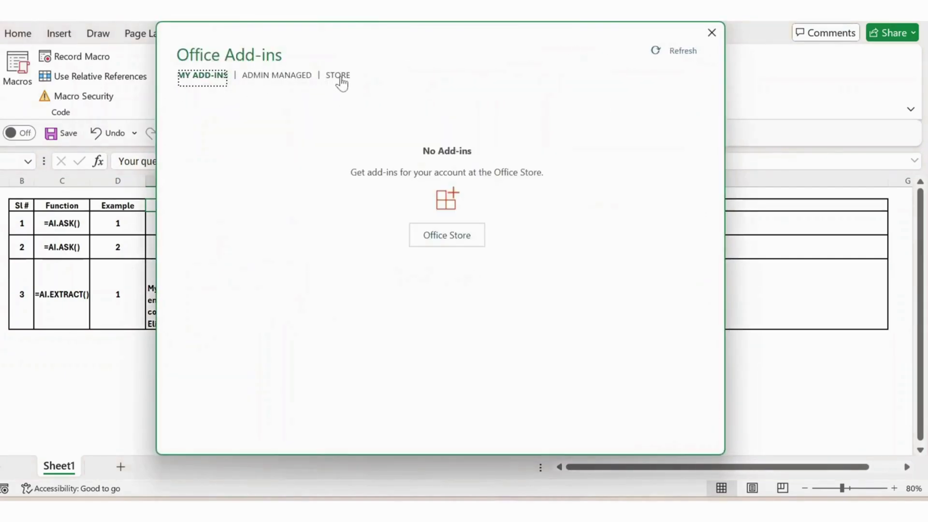
left_click(338, 78)
type("chat")
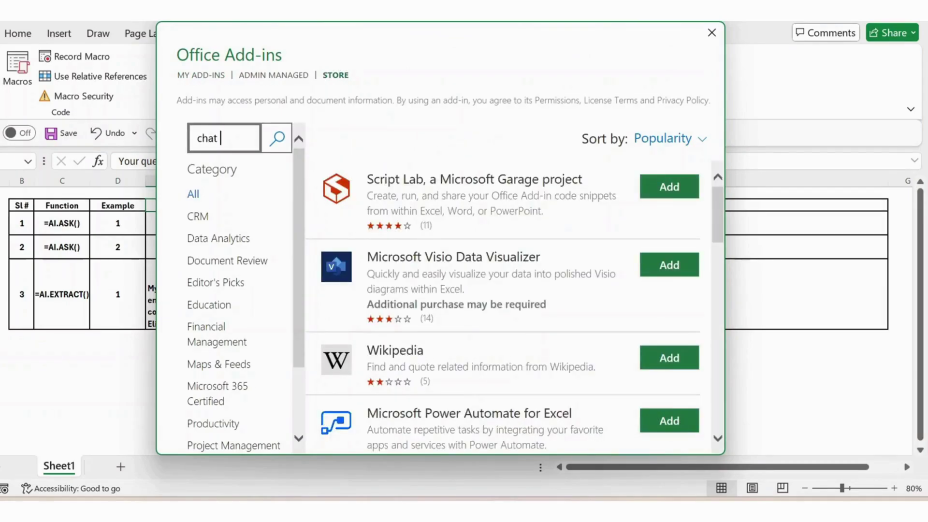
type("gpt")
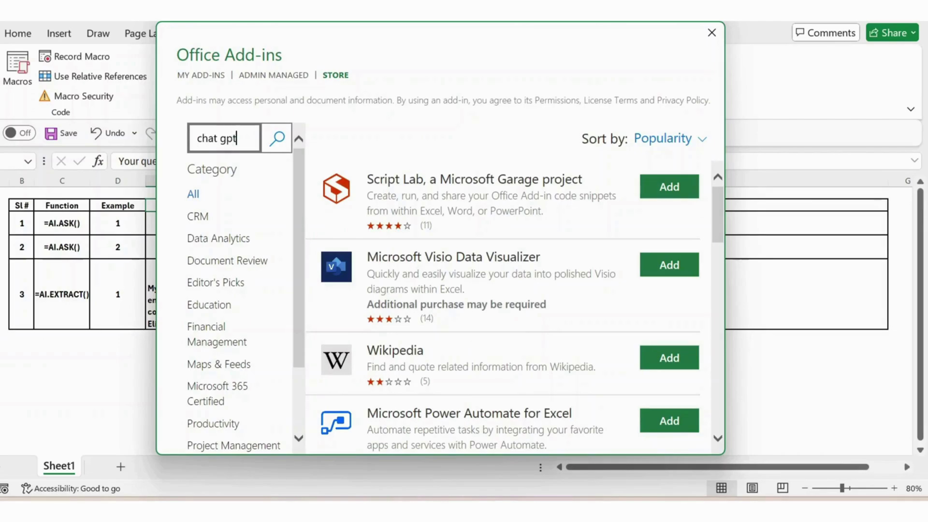
left_click(277, 138)
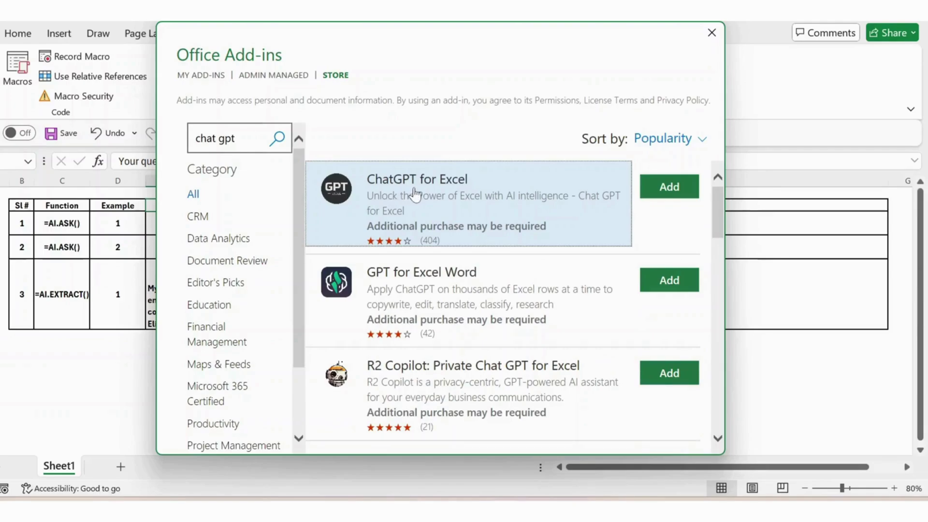
left_click(669, 189)
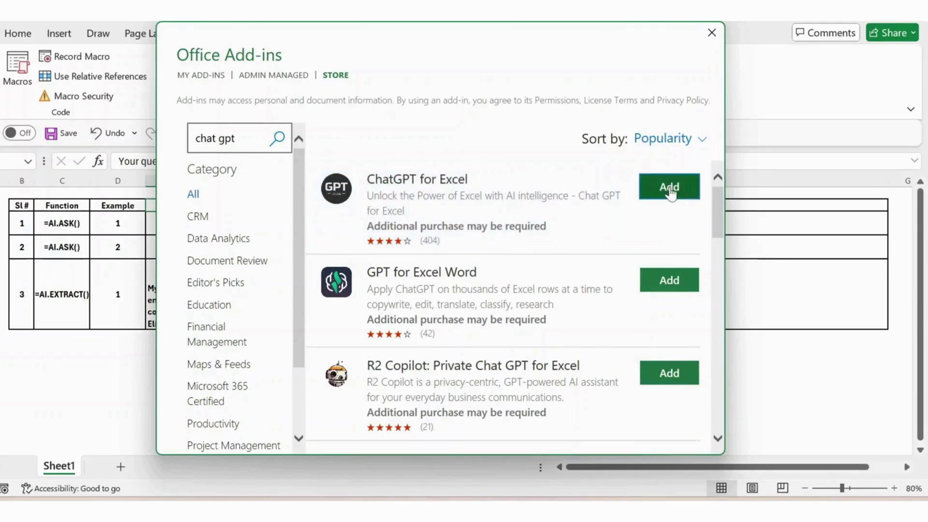
left_click(599, 296)
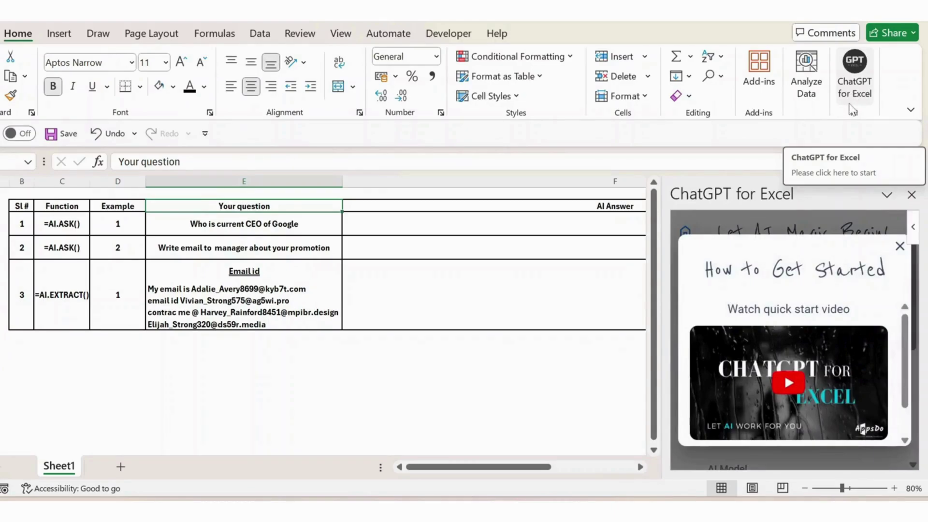
Close the ChatGPT pane, preview the =ai function list in an empty cell, then cancel.
left_click(912, 195)
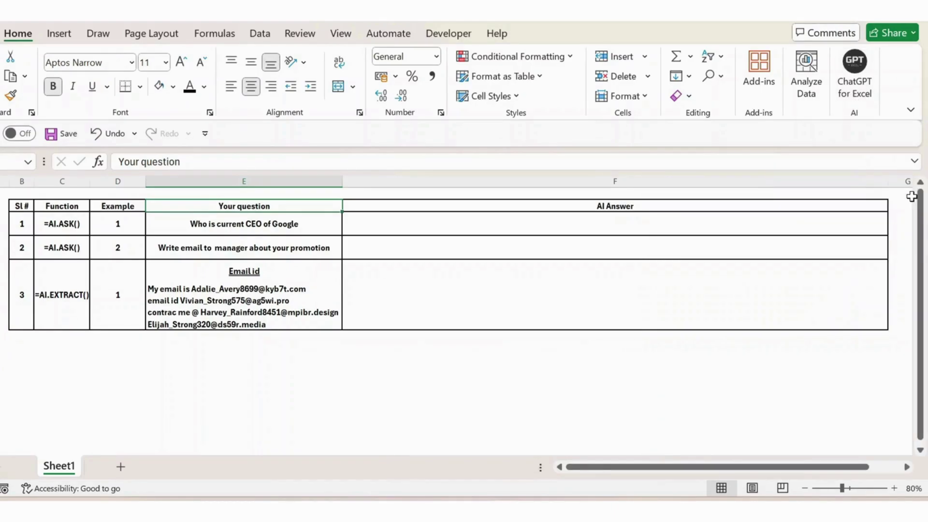
left_click(483, 227)
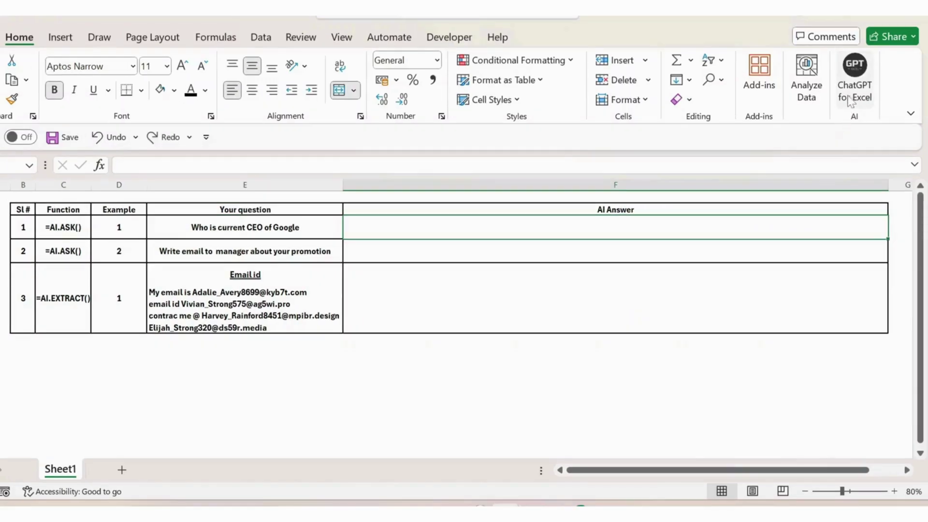
left_click(309, 376)
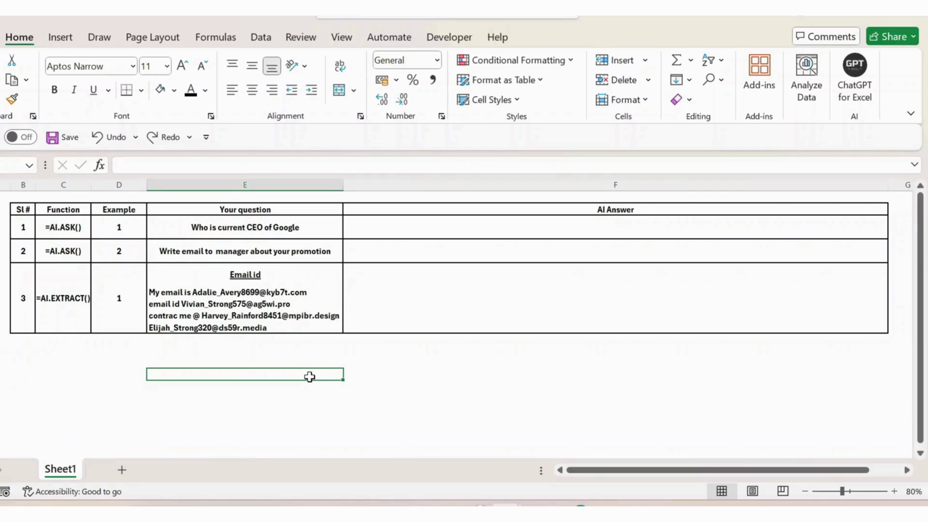
type("=a")
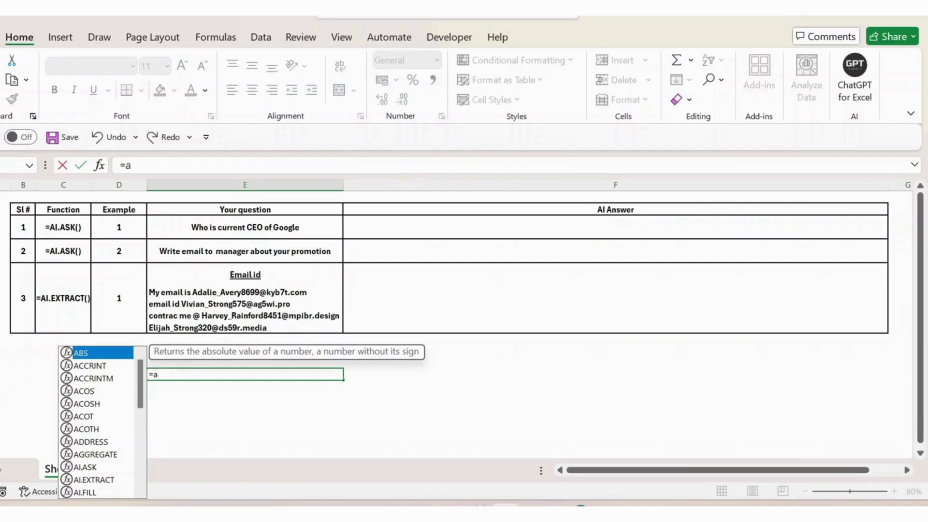
type("i")
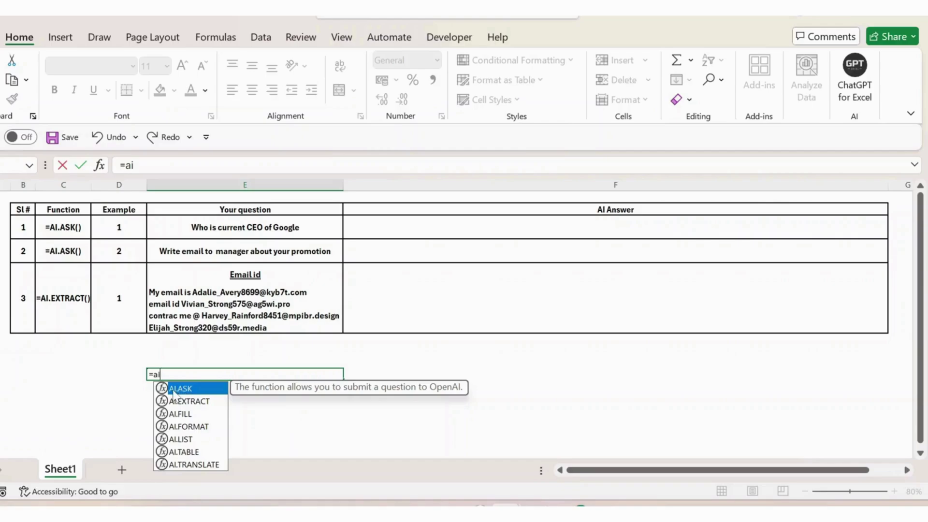
key("Escape")
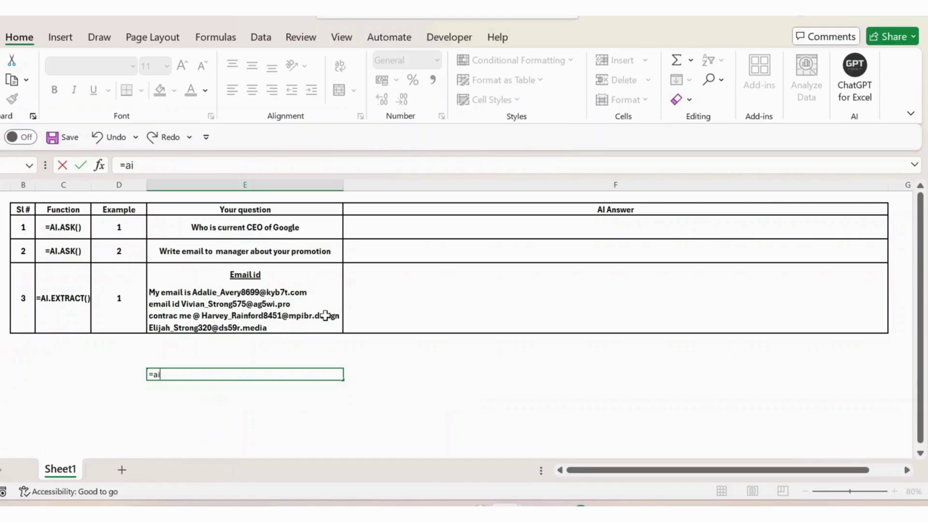
key("Escape")
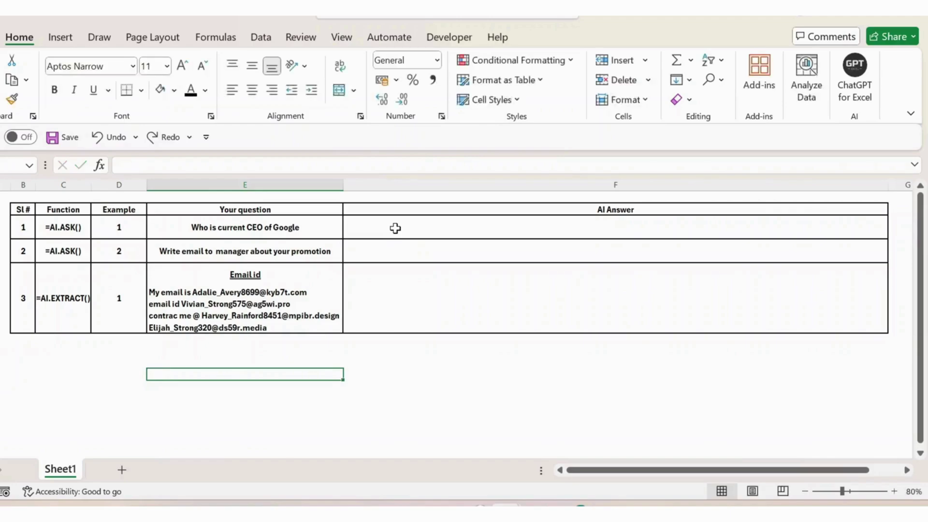
Enter =AI.ASK(E3) in F3 to get the answer naming Google's CEO, Sundar Pichai.
left_click(396, 228)
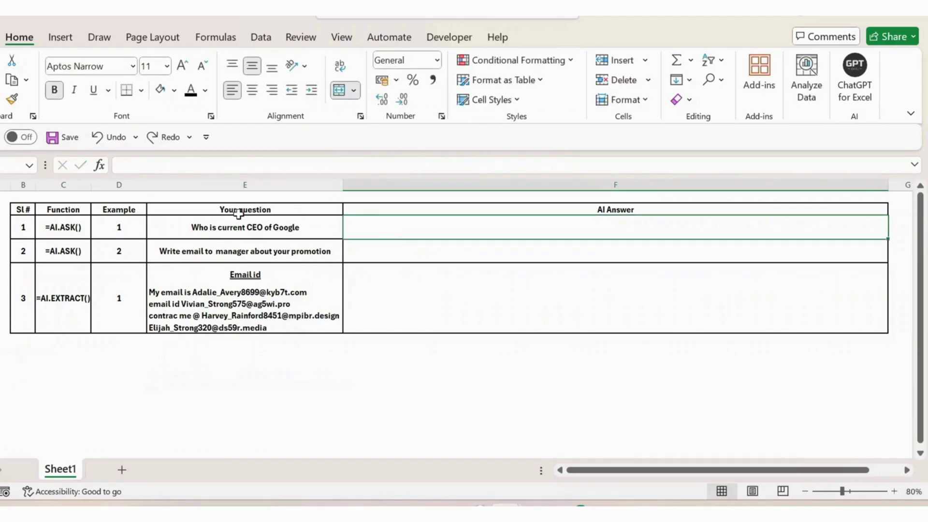
left_click(578, 212)
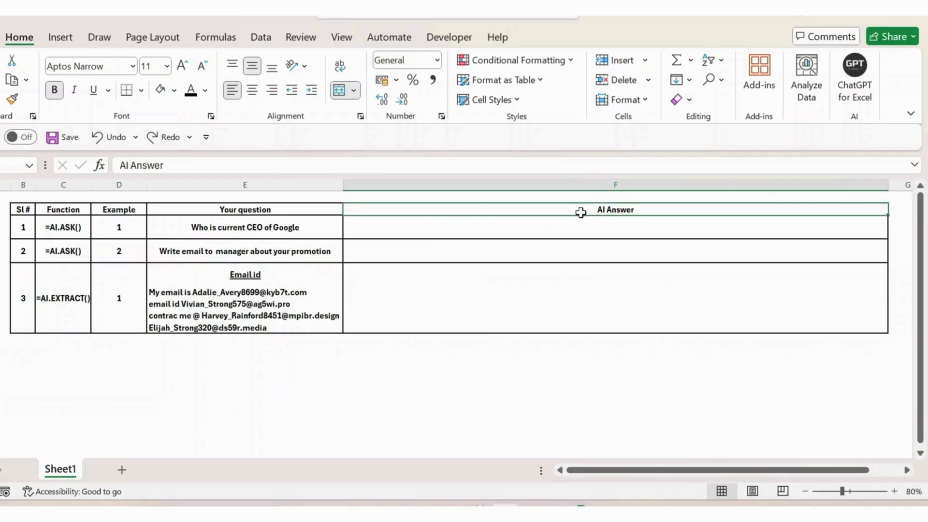
left_click(553, 233)
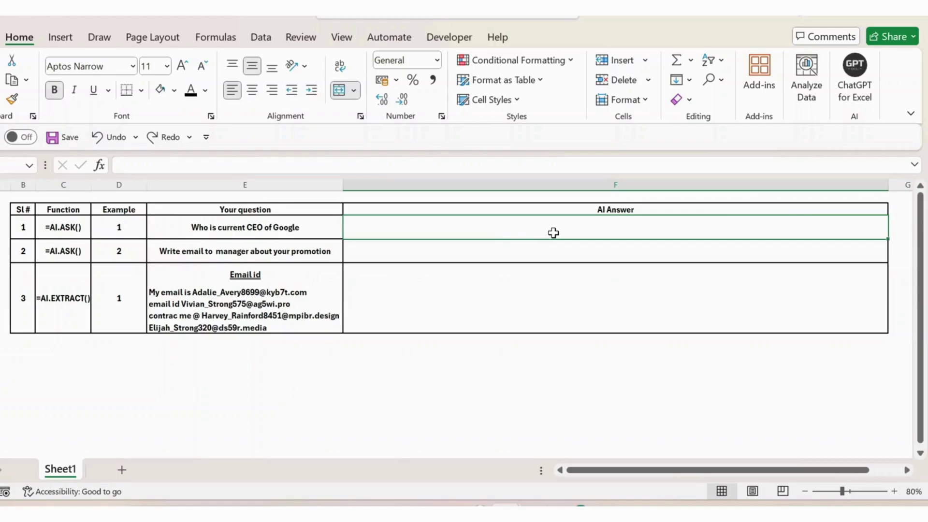
type("=ai.")
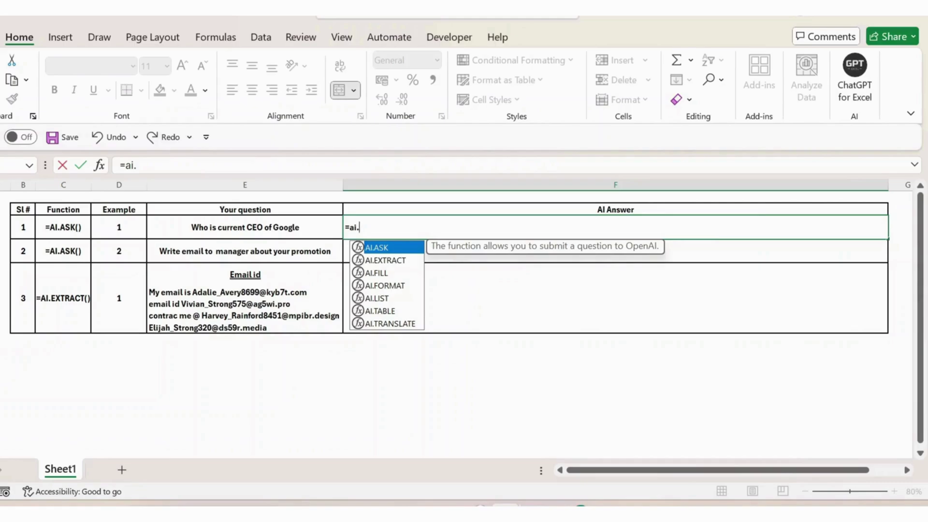
key("Tab")
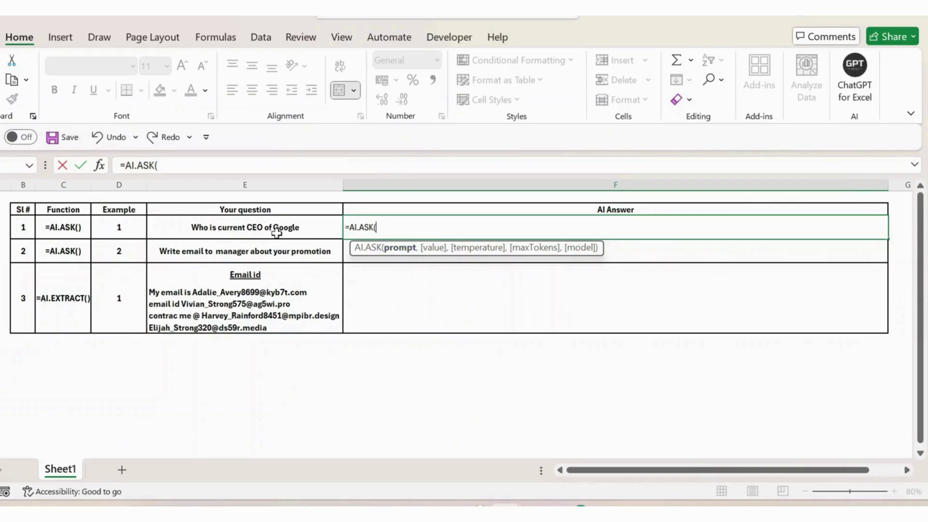
left_click(257, 228)
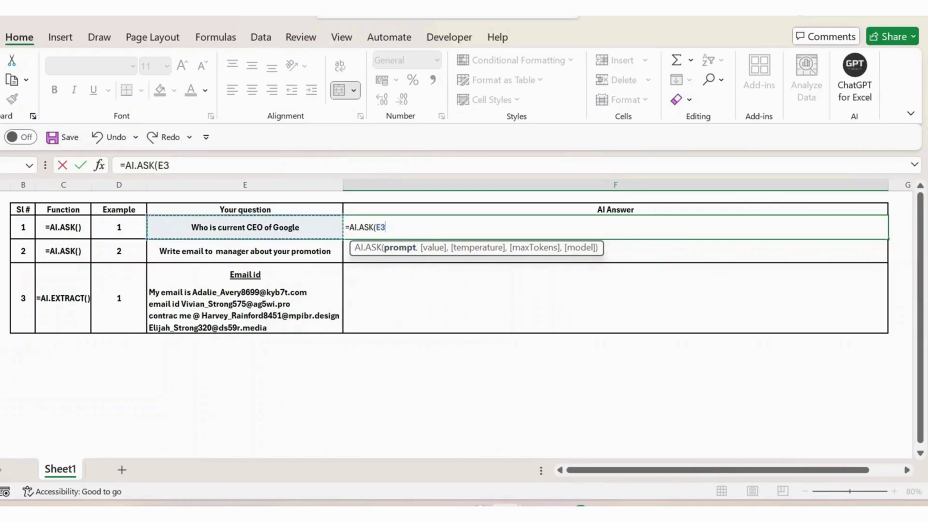
type(")")
key("Return")
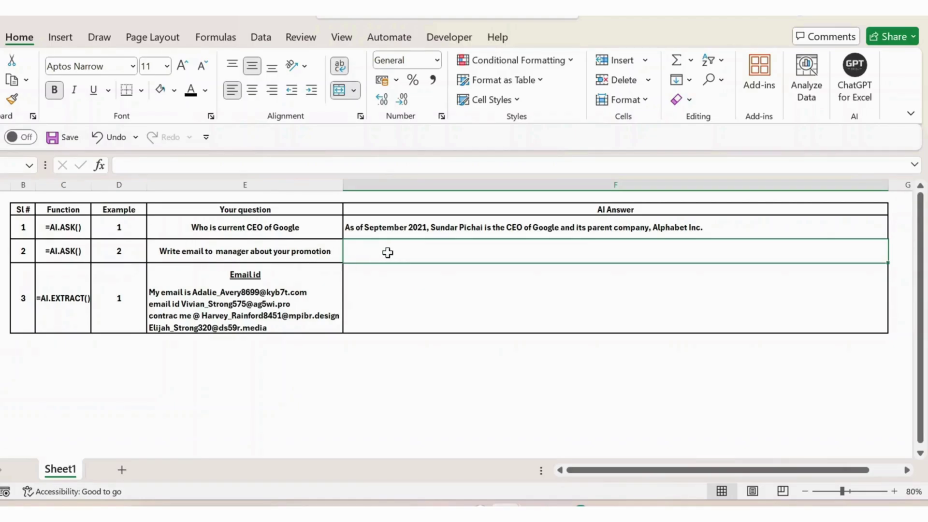
Enter =AI.ASK(E5) in F4 to draft the promotion email, then heighten that row to fit it.
type("=a")
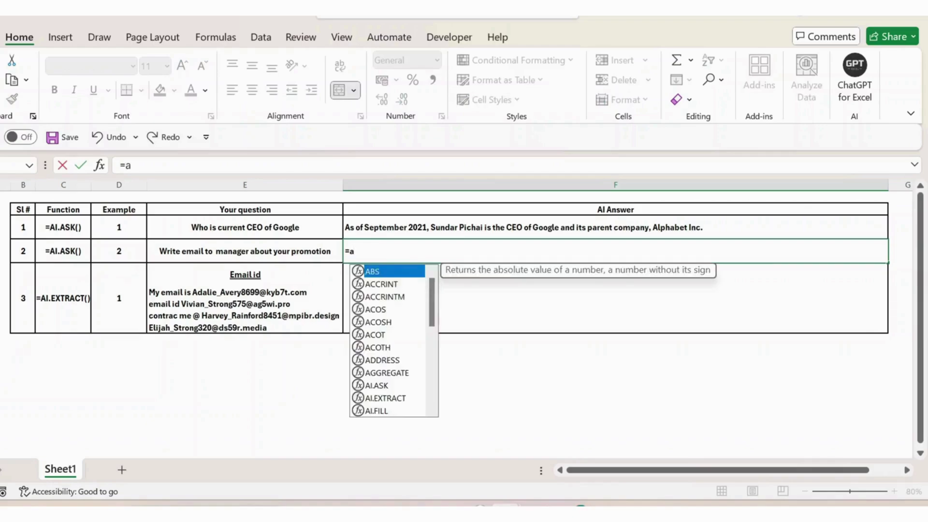
type("i.")
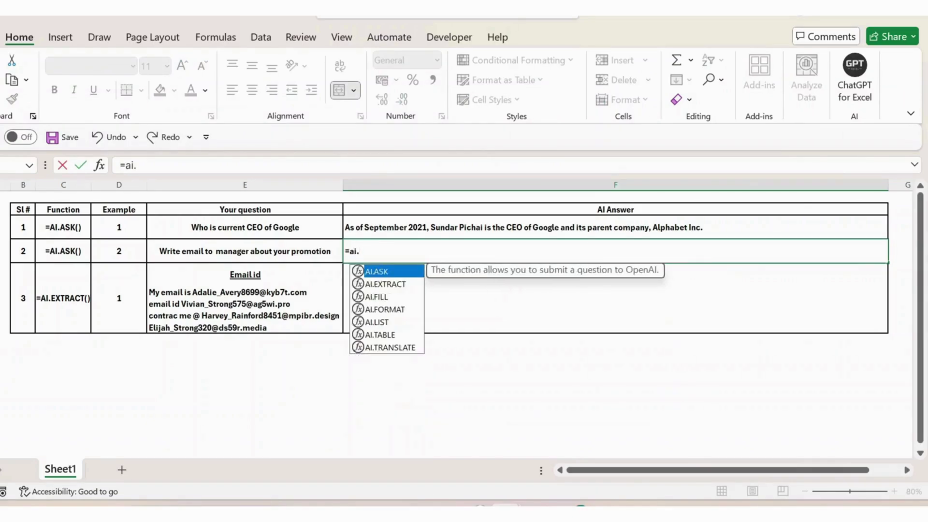
type("ask")
key("Tab")
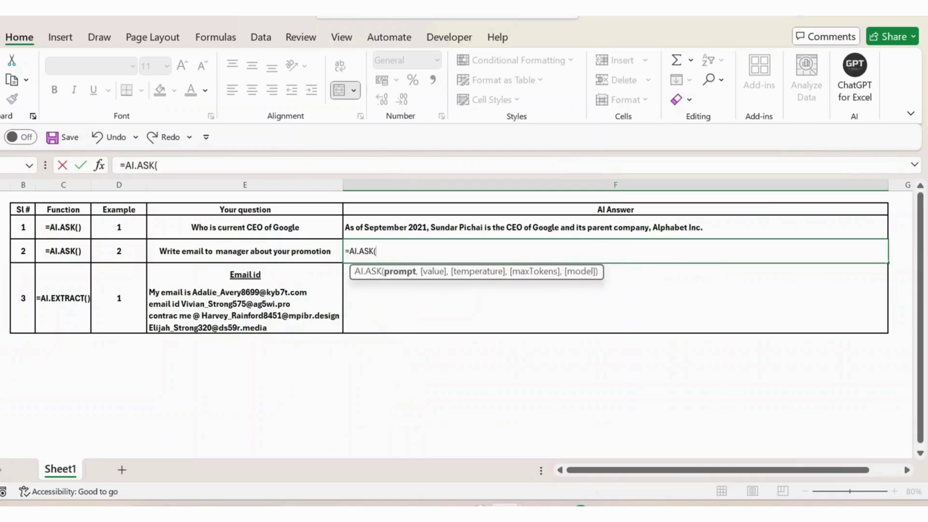
left_click(284, 254)
type(")")
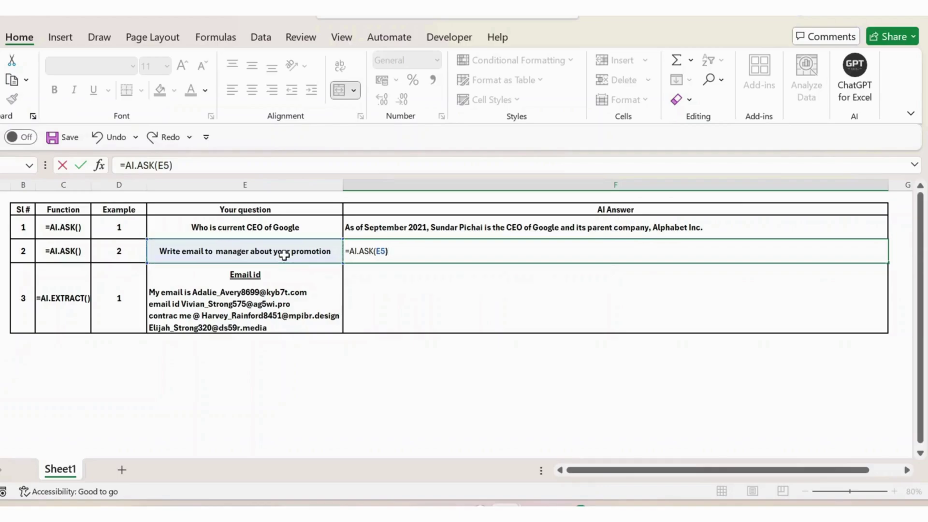
key("Return")
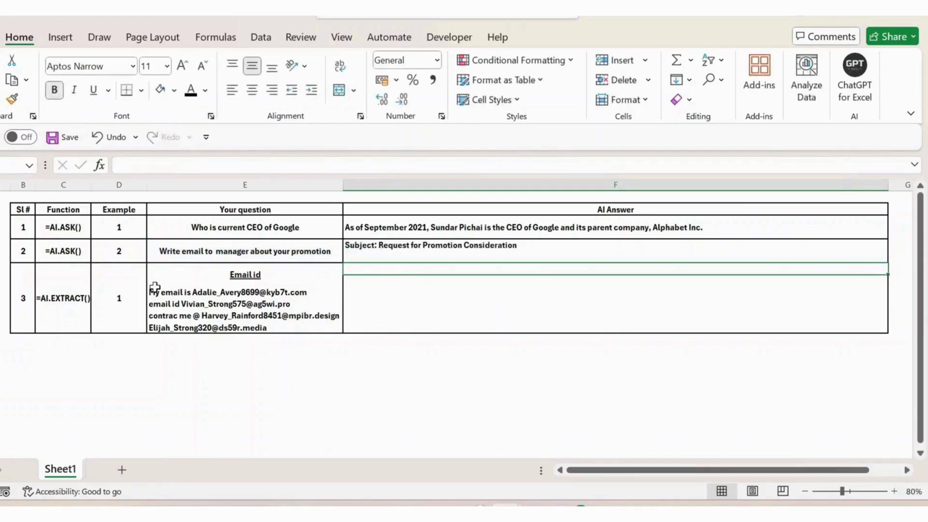
left_click(2, 251)
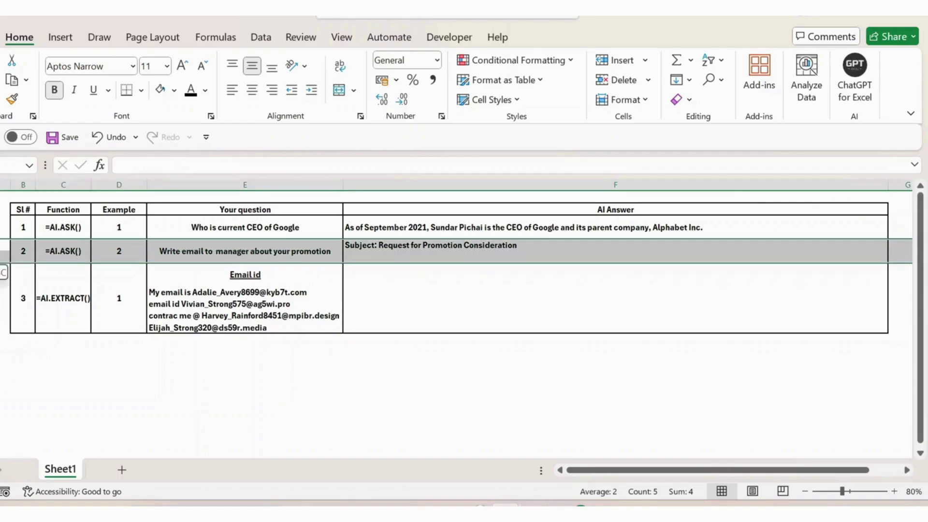
left_click_drag(2, 263, 3, 459)
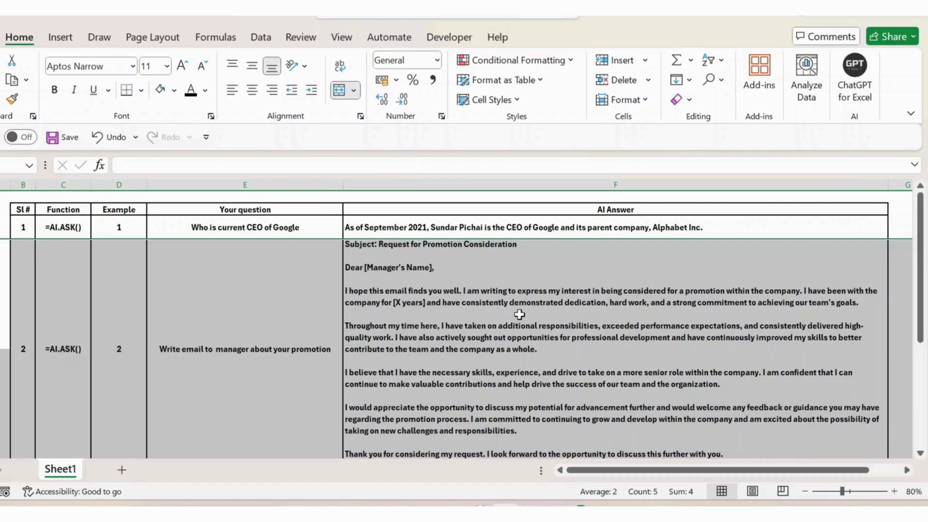
left_click(920, 453)
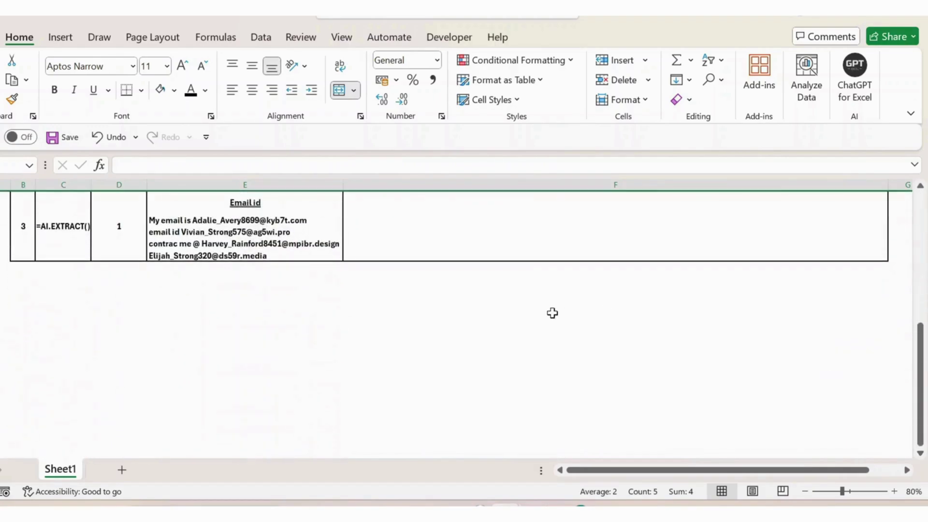
left_click(73, 234)
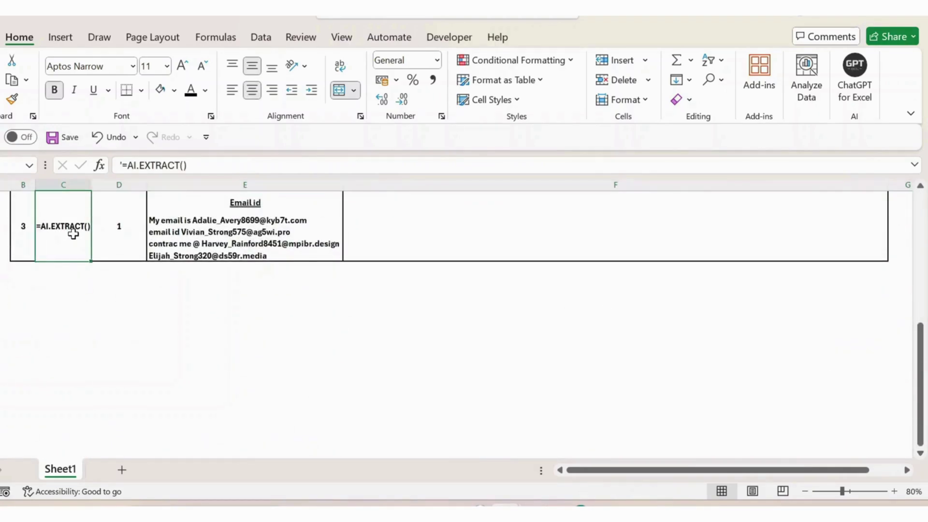
left_click(217, 231)
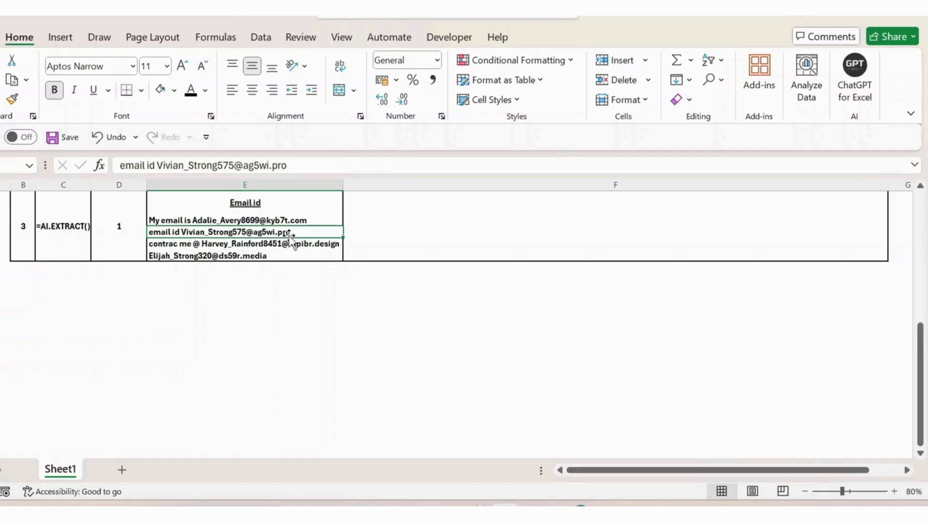
left_click(372, 220)
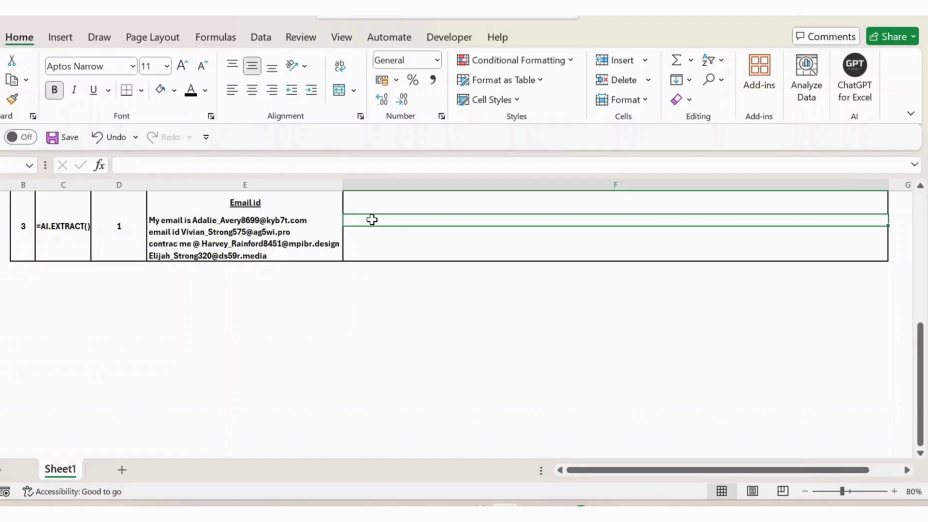
Enter =AI.EXTRACT(E9:E12,E7) in F8 to pull the four email addresses from the text lines.
right_click(371, 220)
key("Escape")
type("=ai.ex")
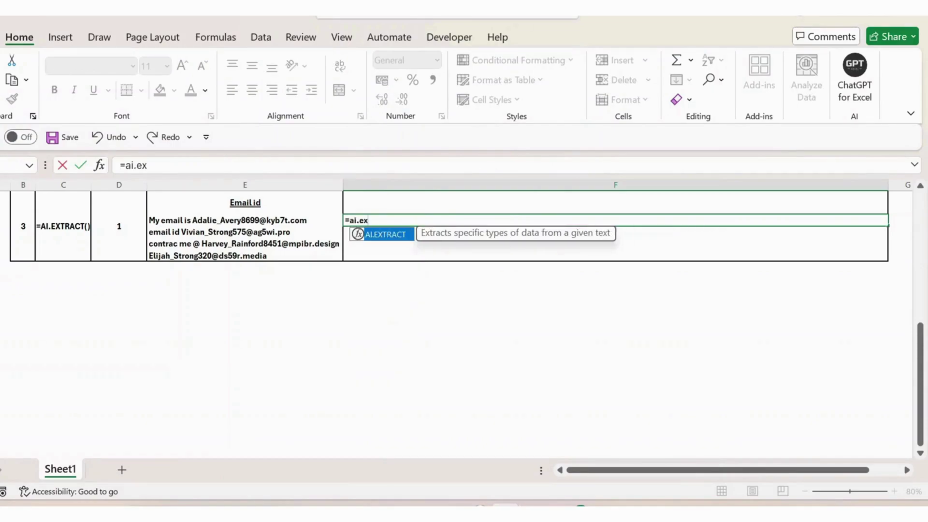
key("Tab")
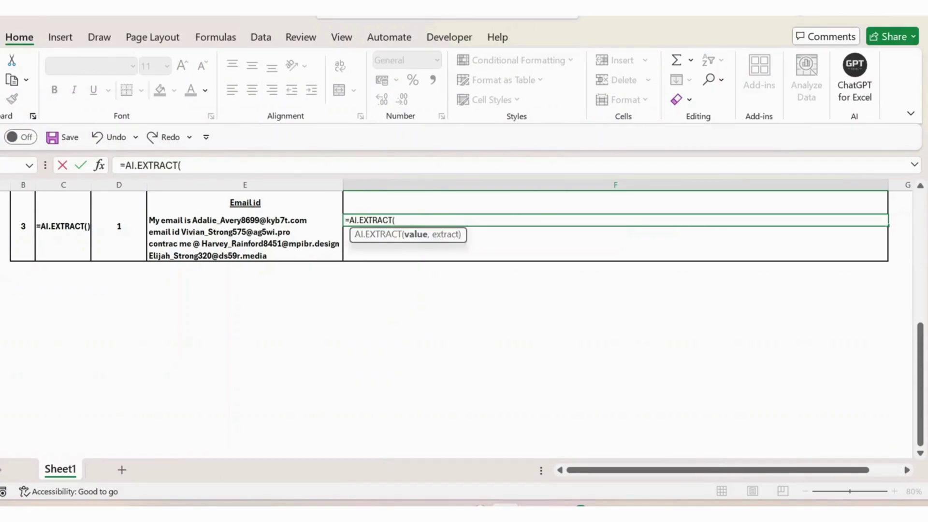
left_click_drag(244, 220, 338, 255)
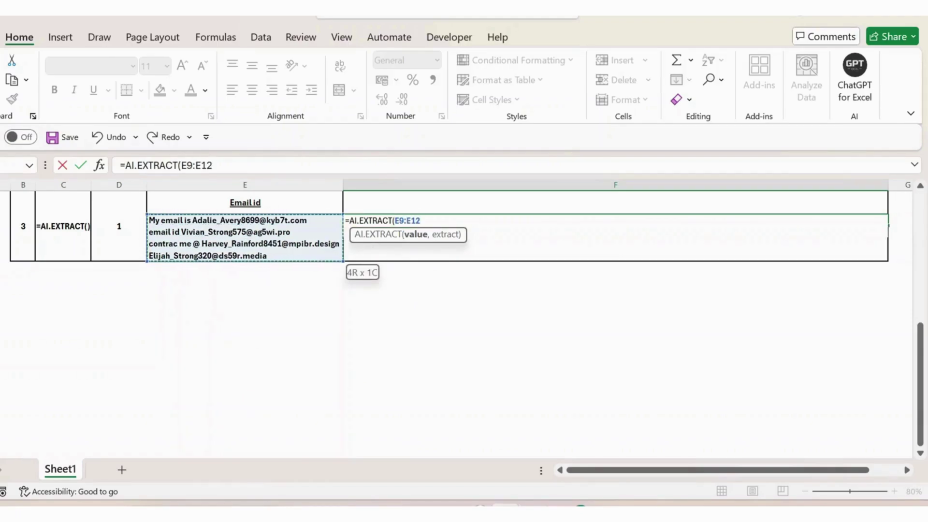
type(",")
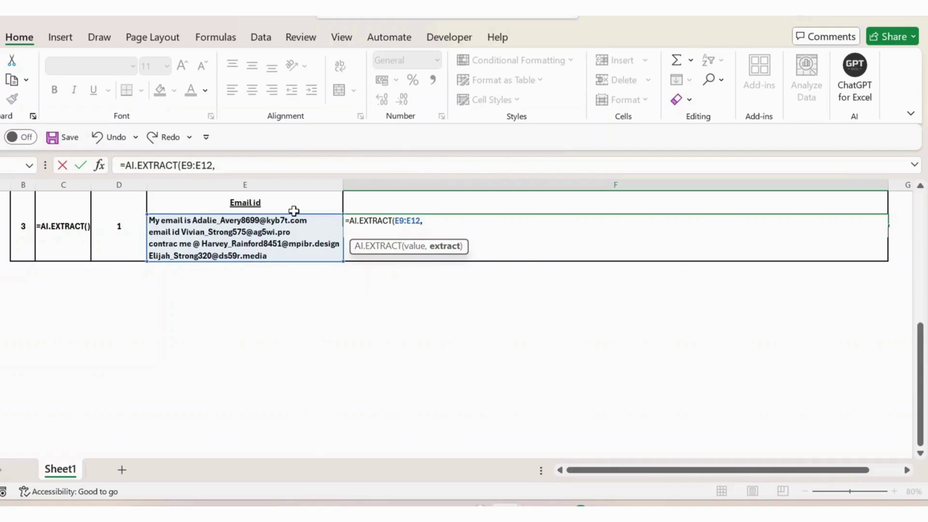
left_click(248, 203)
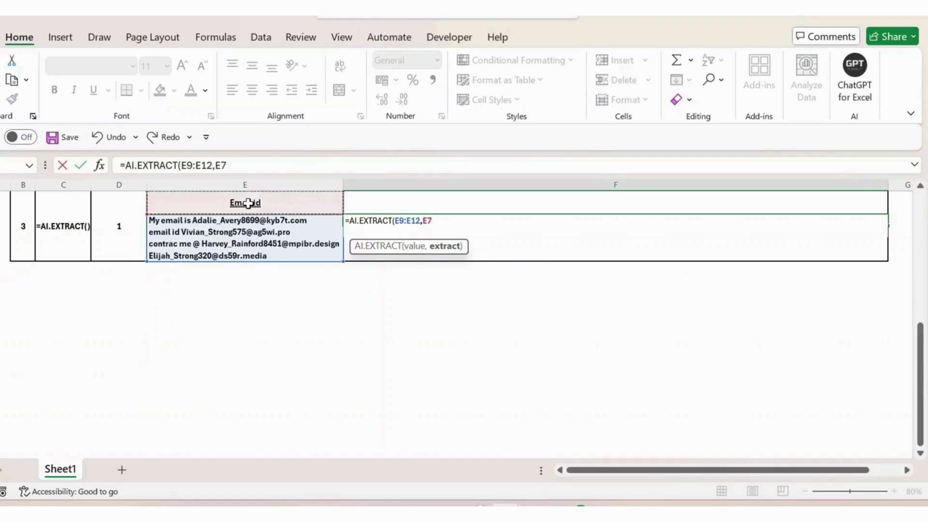
type(")")
key("Return")
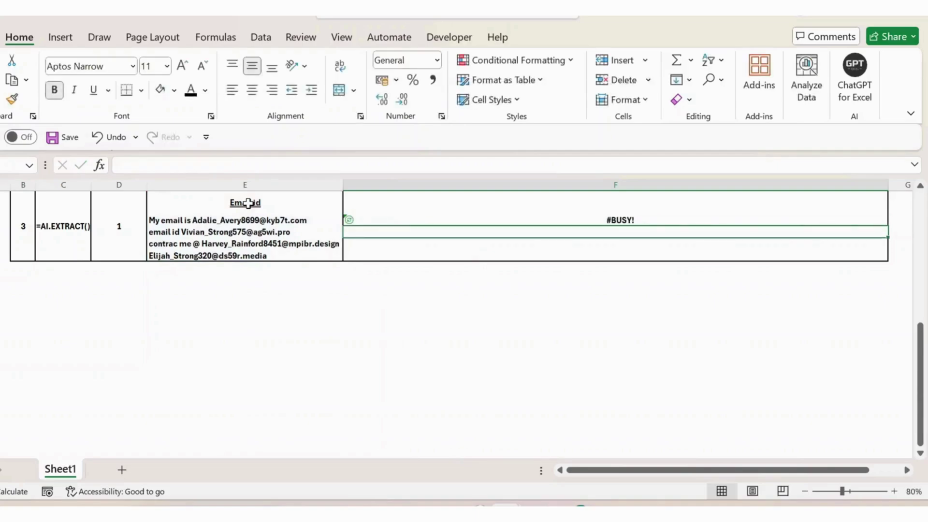